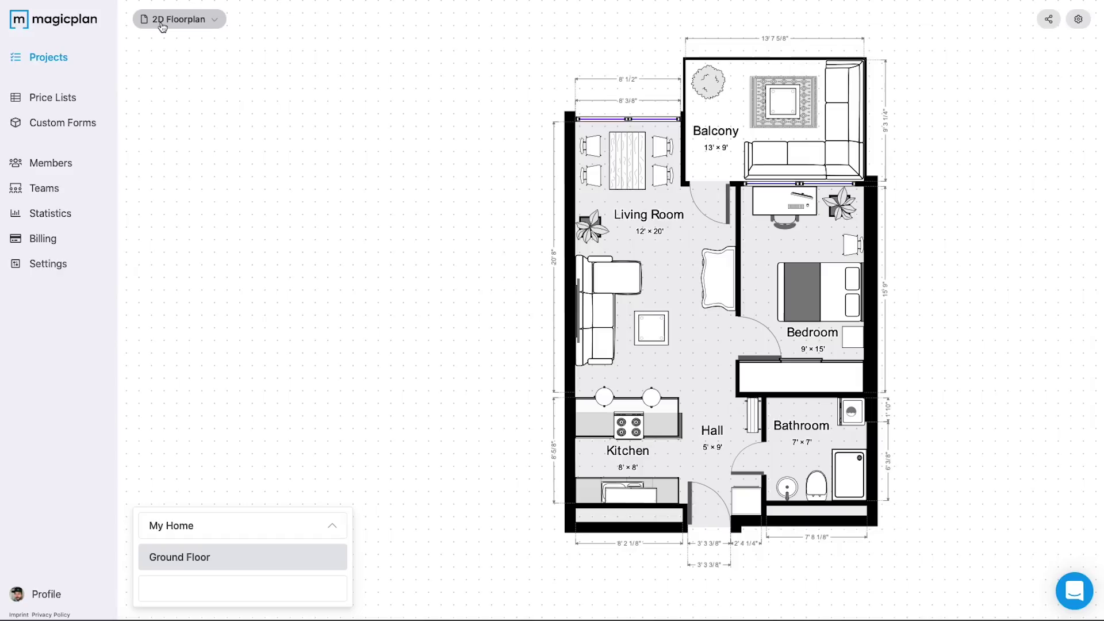
- Switch the apartment plan to 3D Floorplan and rotate the model to another angle
{"action": "left_click", "coordinate": [161, 27]}
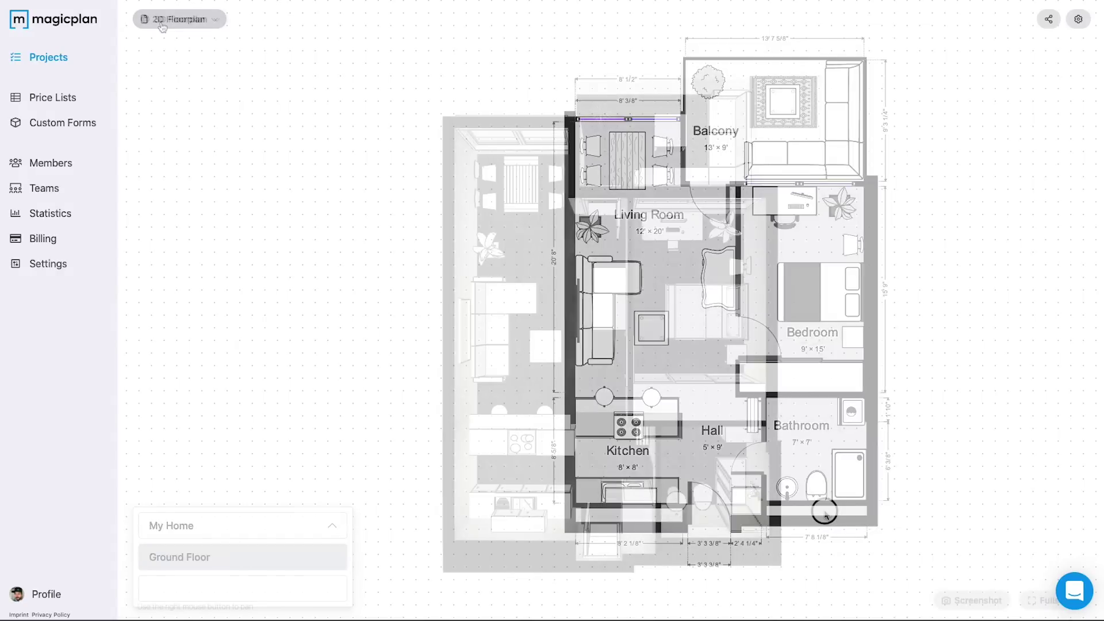
{"action": "mouse_move", "coordinate": [825, 510]}
{"action": "left_mouse_down"}
{"action": "mouse_move", "coordinate": [731, 507]}
{"action": "mouse_move", "coordinate": [688, 463]}
{"action": "left_mouse_up"}
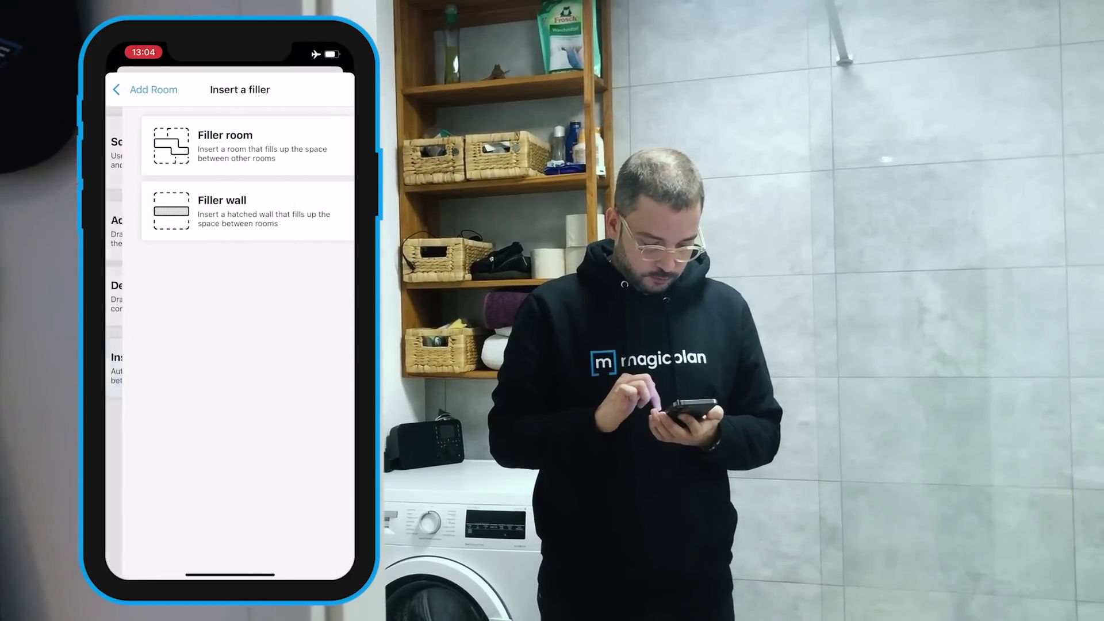
- Insert a hatched filler wall beside the bathroom and start adding the balcony room
{"action": "left_click", "coordinate": [229, 210]}
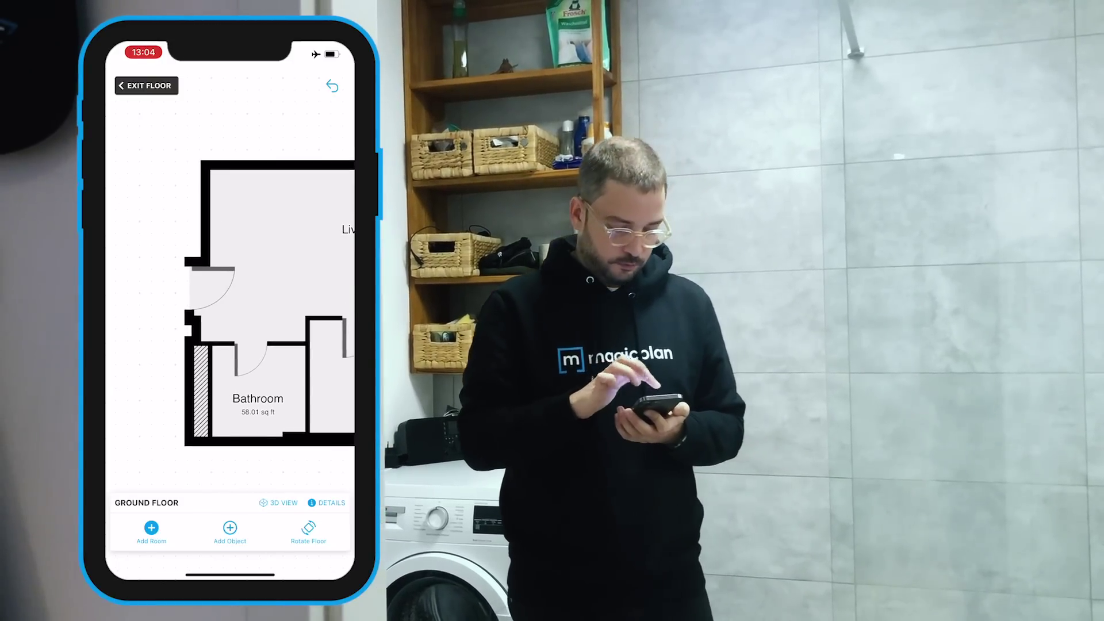
{"action": "left_click", "coordinate": [151, 531]}
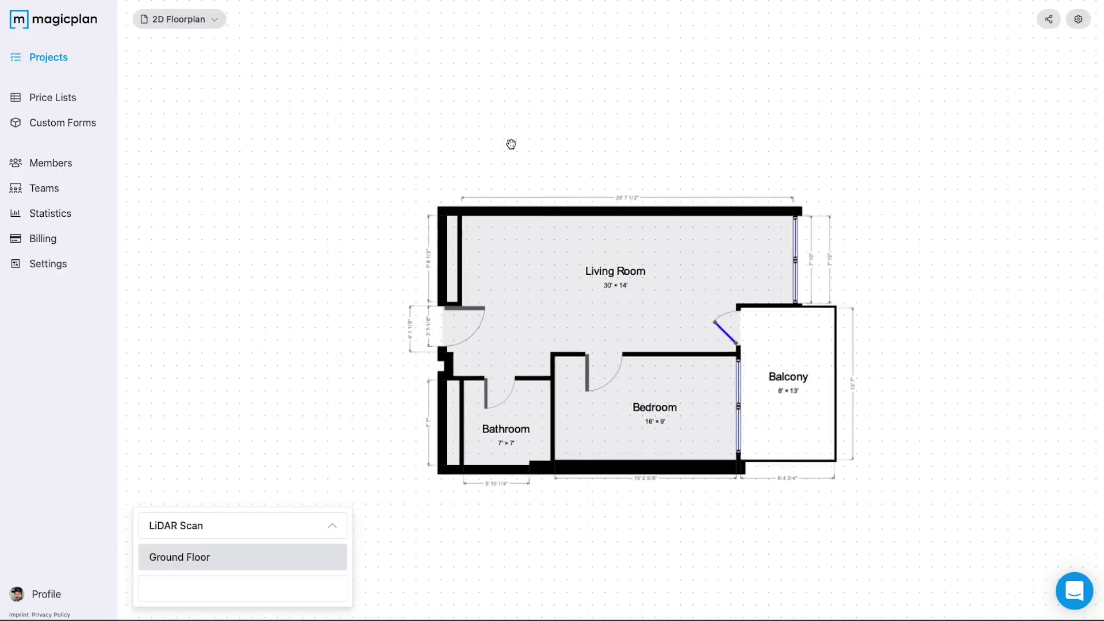
{"action": "scroll", "coordinate": [512, 144], "scroll_direction": "up", "scroll_amount": 3}
- Reposition the zoomed 2D floor plan and bring up the floor plan view options
{"action": "left_click_drag", "start_coordinate": [511, 145], "coordinate": [506, 46]}
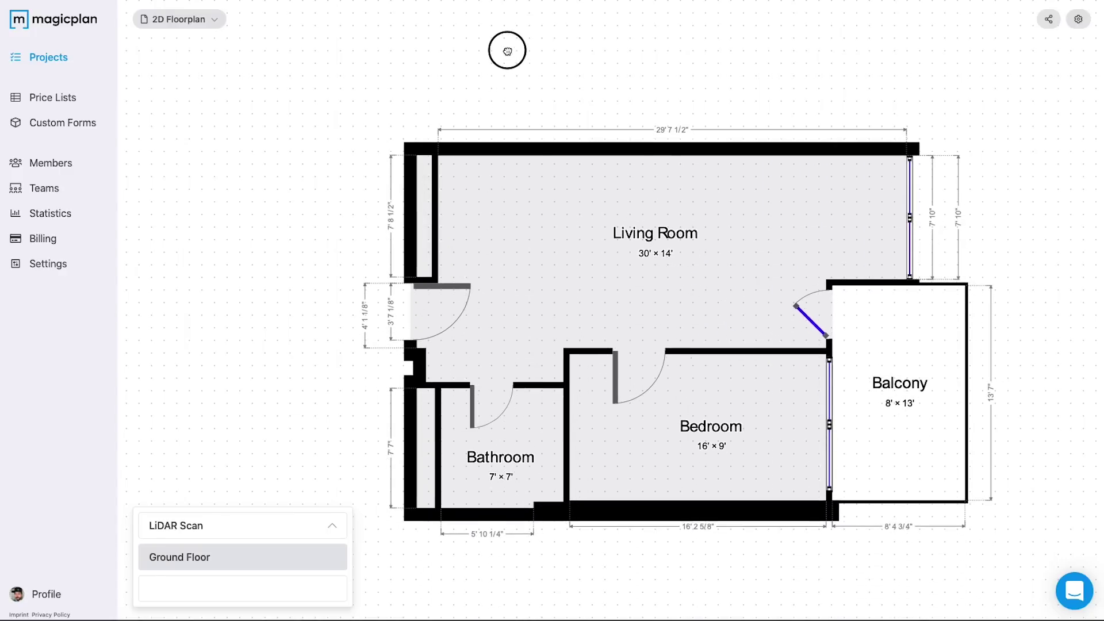
{"action": "left_click", "coordinate": [200, 28]}
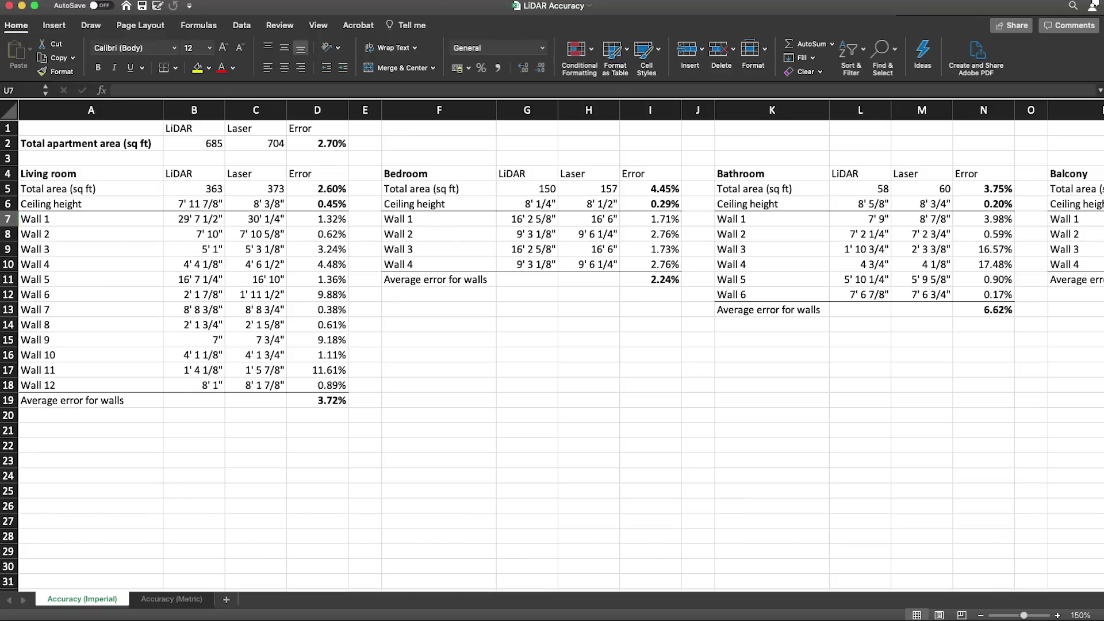
- Select cell D2 to reveal the 2.70% total area error formula
{"action": "left_click", "coordinate": [318, 144]}
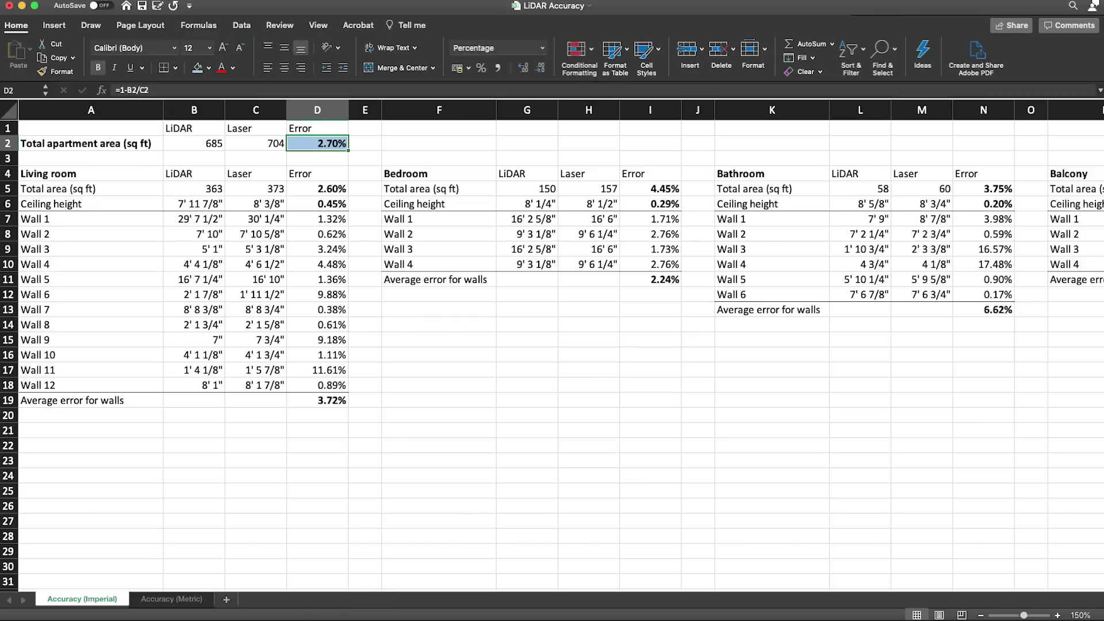